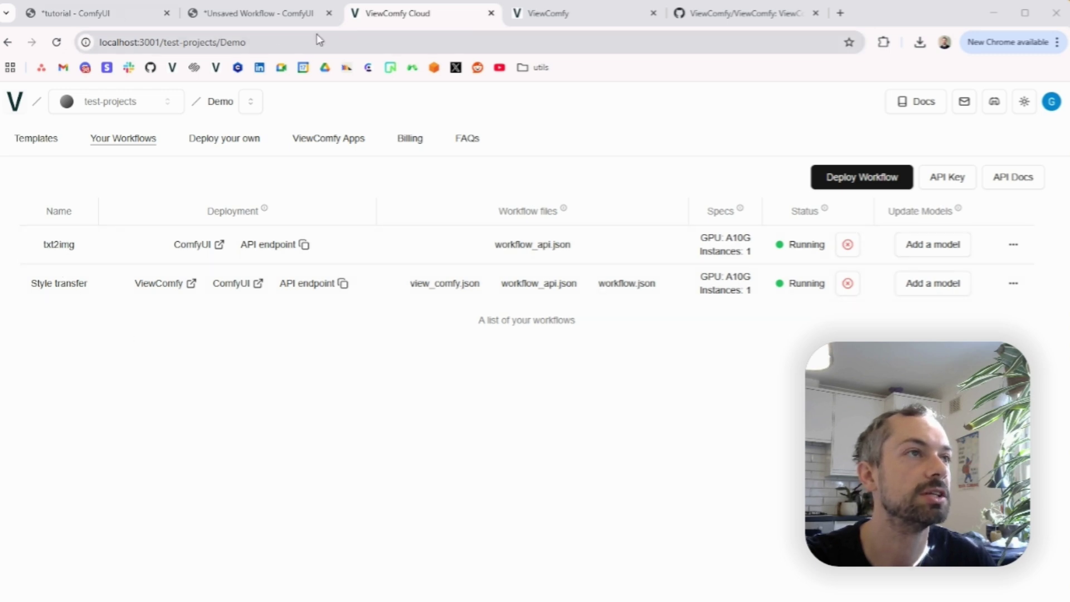
Switch to the ComfyUI tutorial tab showing the basic text-to-image workflow graph.
{"action": "left_click", "coordinate": [76, 16]}
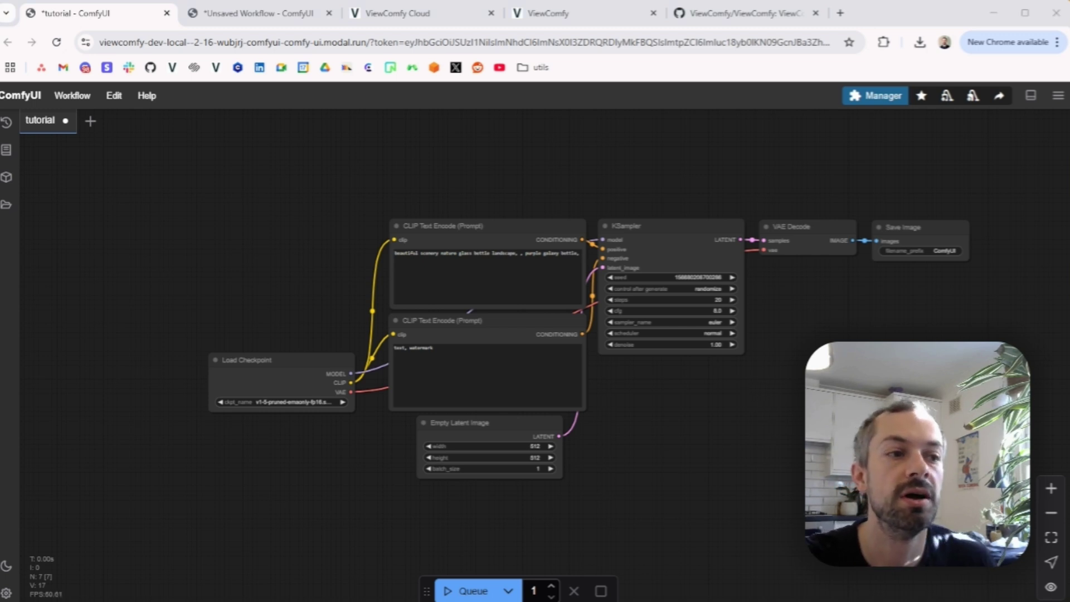
Look over the ComfyUI Manager panel, close it, and return to the ViewComfy Cloud workflows list.
{"action": "left_click", "coordinate": [886, 105]}
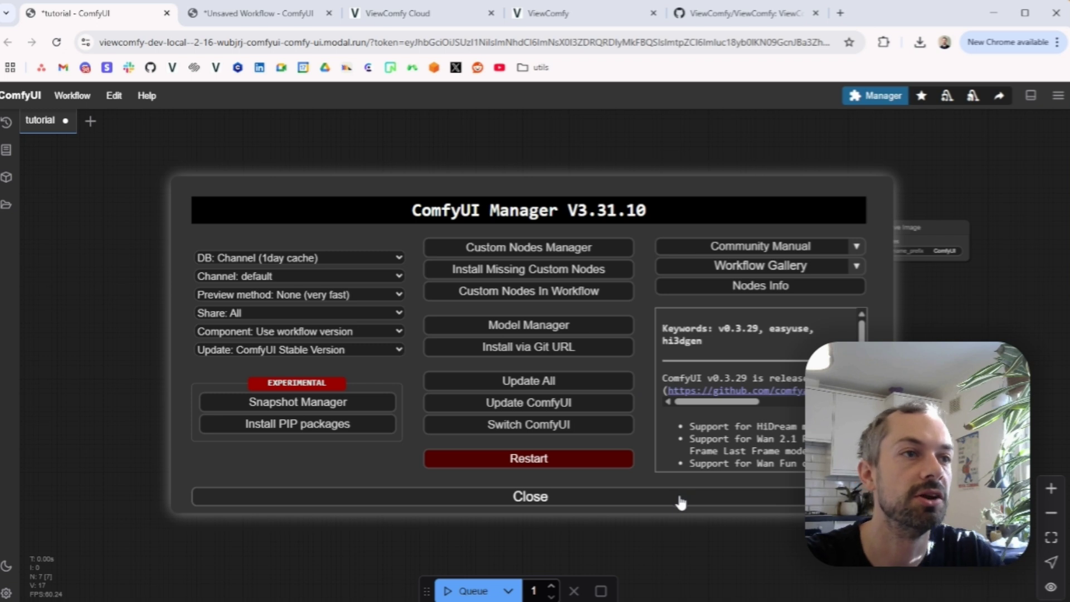
{"action": "left_click", "coordinate": [688, 501]}
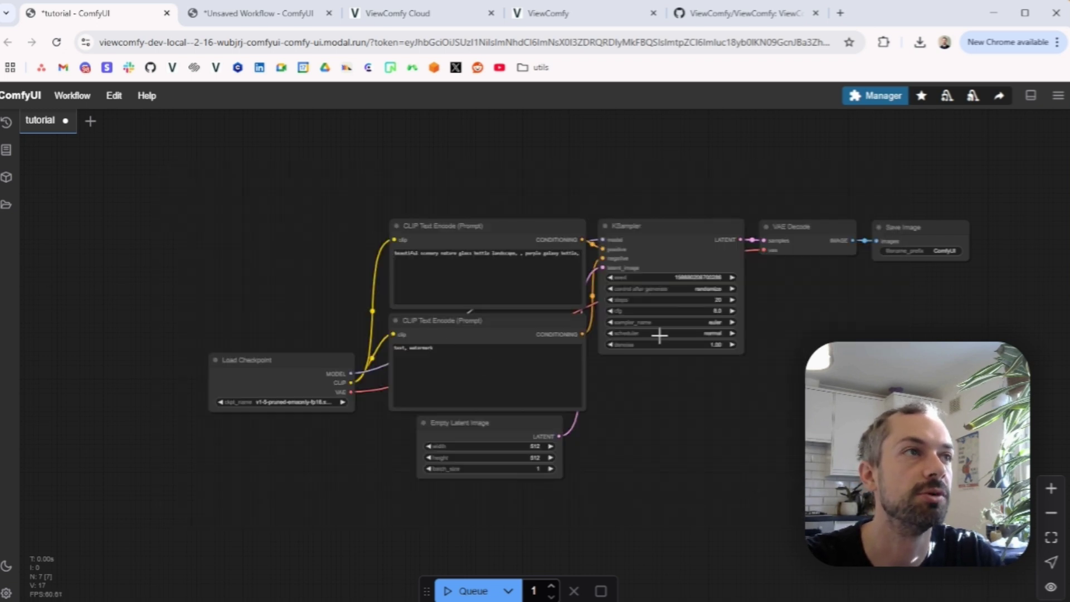
{"action": "left_click", "coordinate": [404, 17]}
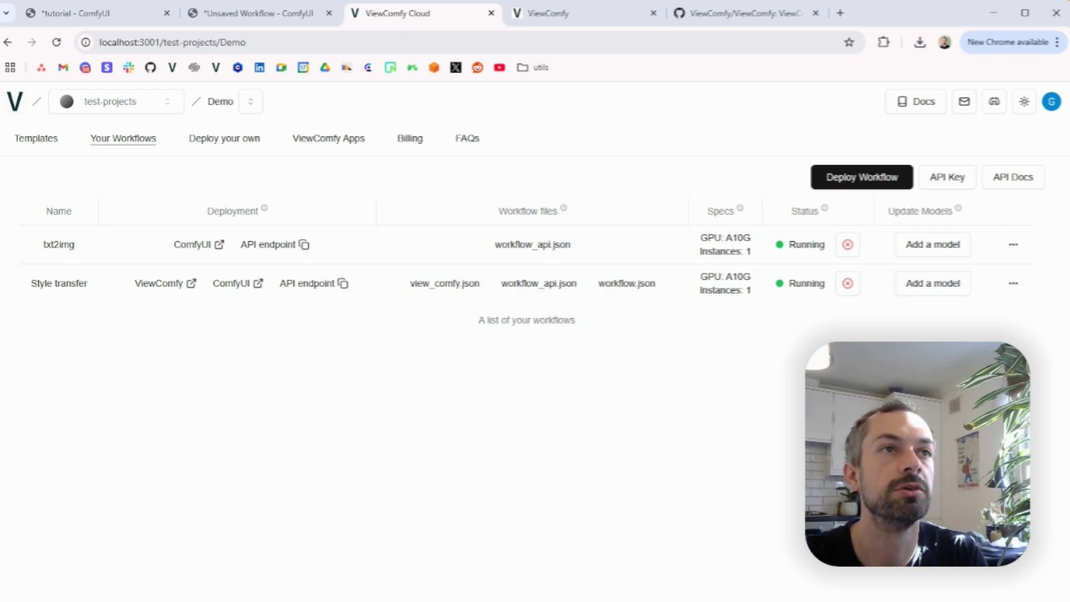
Open the ViewComfy GitHub repository and scroll down to its README with the example app screenshot.
{"action": "left_click", "coordinate": [759, 18]}
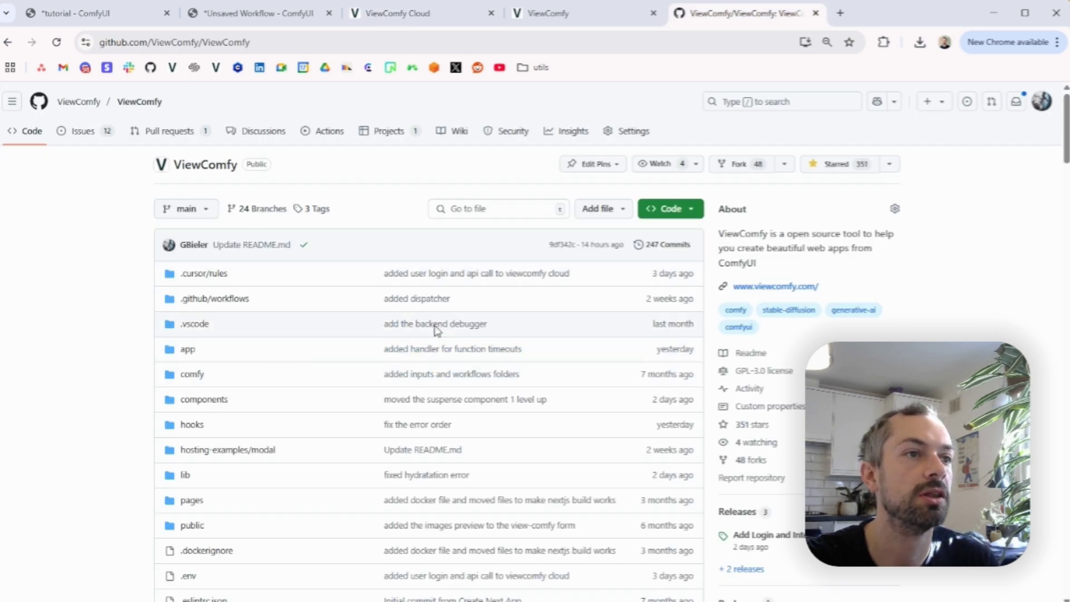
{"action": "scroll", "coordinate": [191, 379], "scroll_direction": "down", "scroll_amount": 7}
{"action": "scroll", "coordinate": [569, 393], "scroll_direction": "down", "scroll_amount": 9}
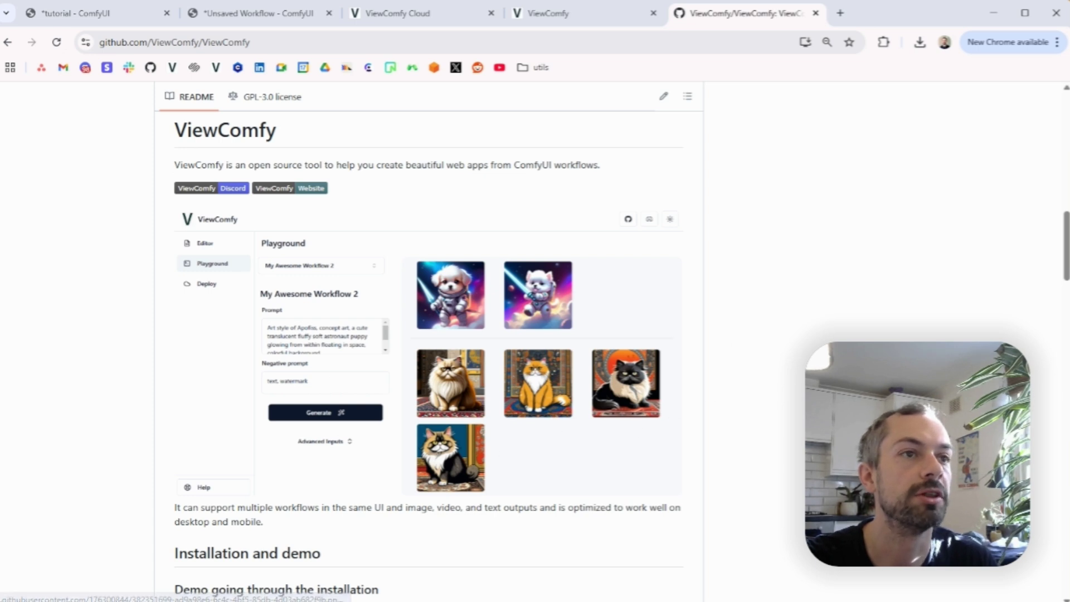
Load workflow_api.json into the ViewComfy editor and give the workflow the title txt2img.
{"action": "left_click", "coordinate": [584, 17]}
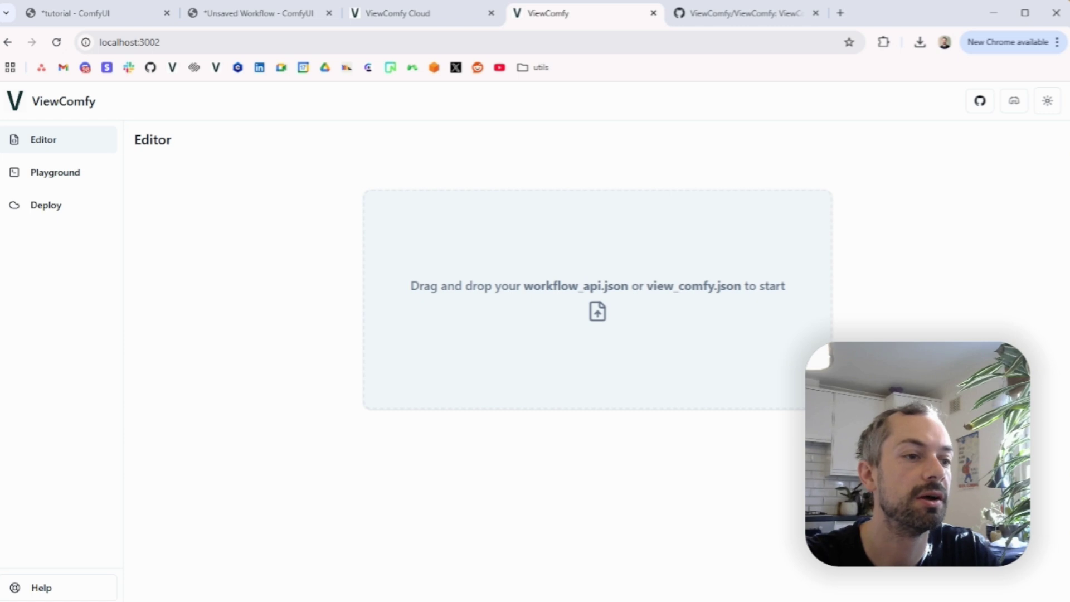
{"action": "key", "text": "alt+Tab"}
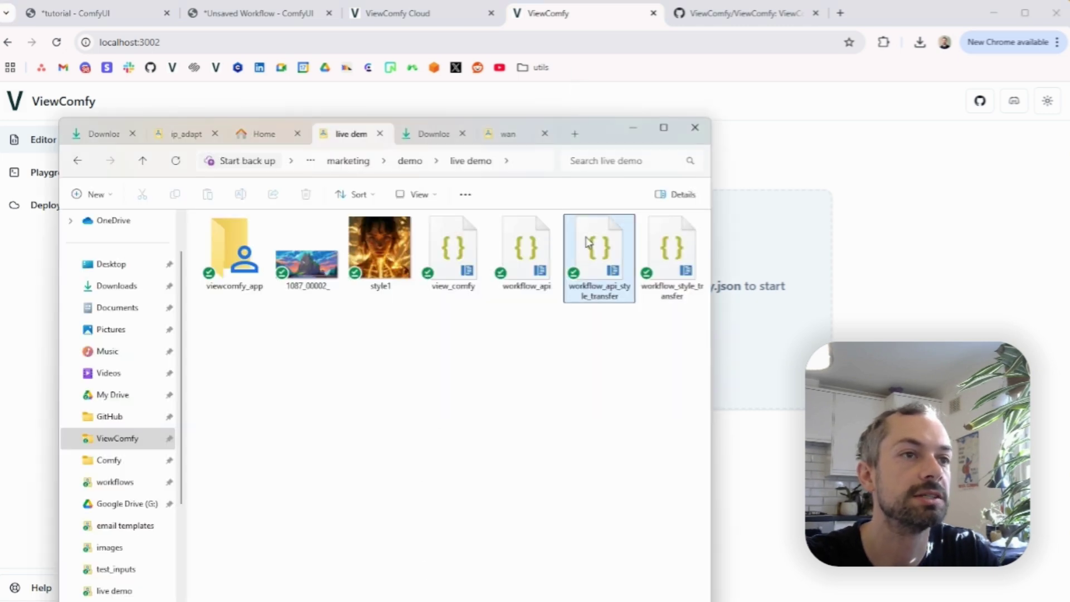
{"action": "left_click_drag", "start_coordinate": [603, 136], "coordinate": [348, 143]}
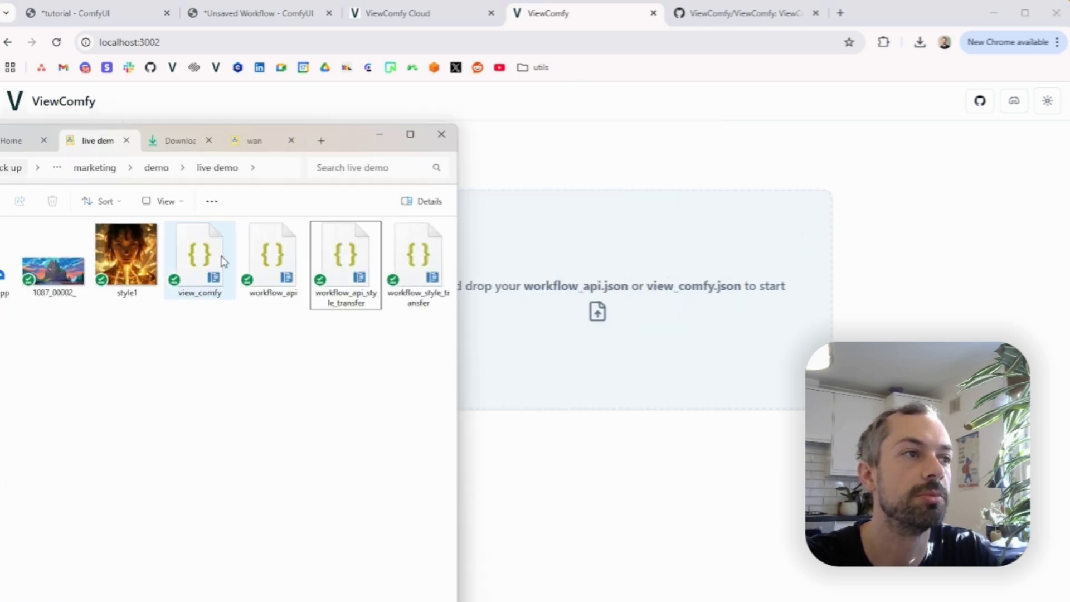
{"action": "left_click_drag", "start_coordinate": [273, 257], "coordinate": [694, 321]}
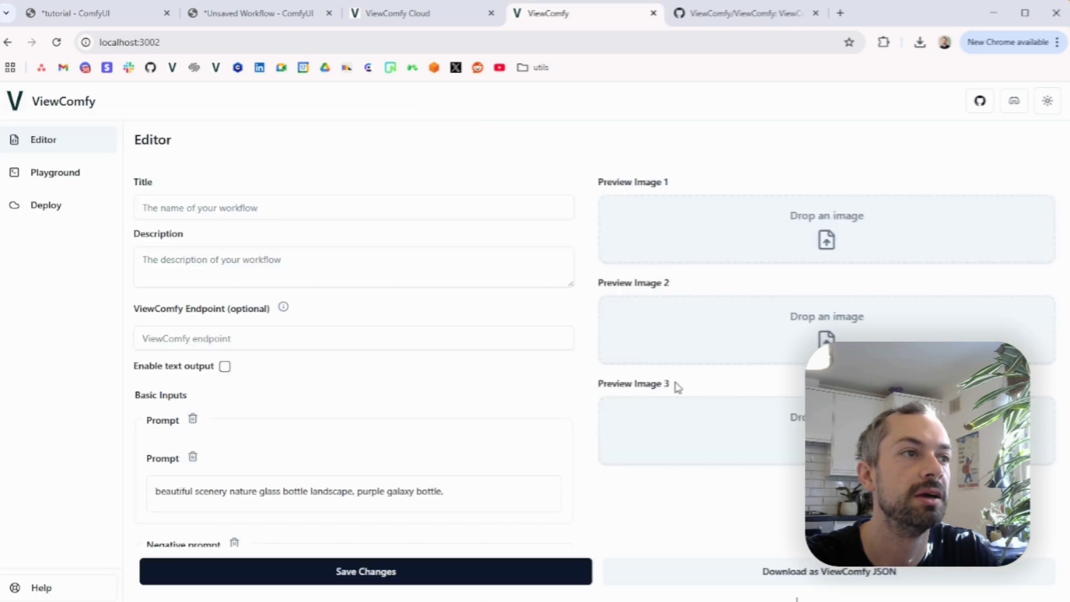
{"action": "left_click", "coordinate": [244, 202]}
{"action": "type", "text": "txt2img"}
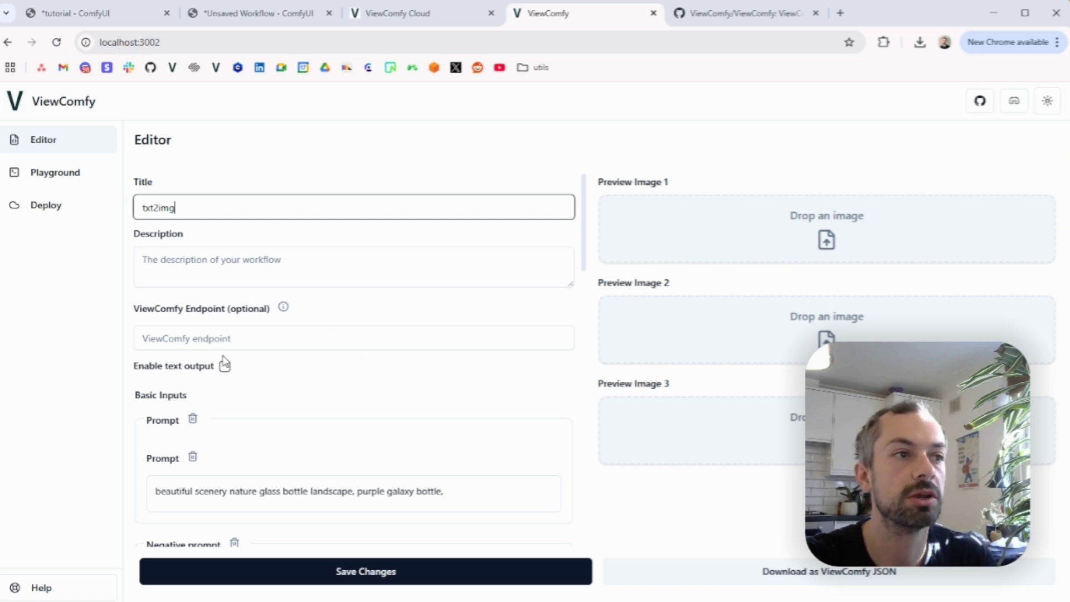
{"action": "left_click_drag", "start_coordinate": [157, 312], "coordinate": [251, 314]}
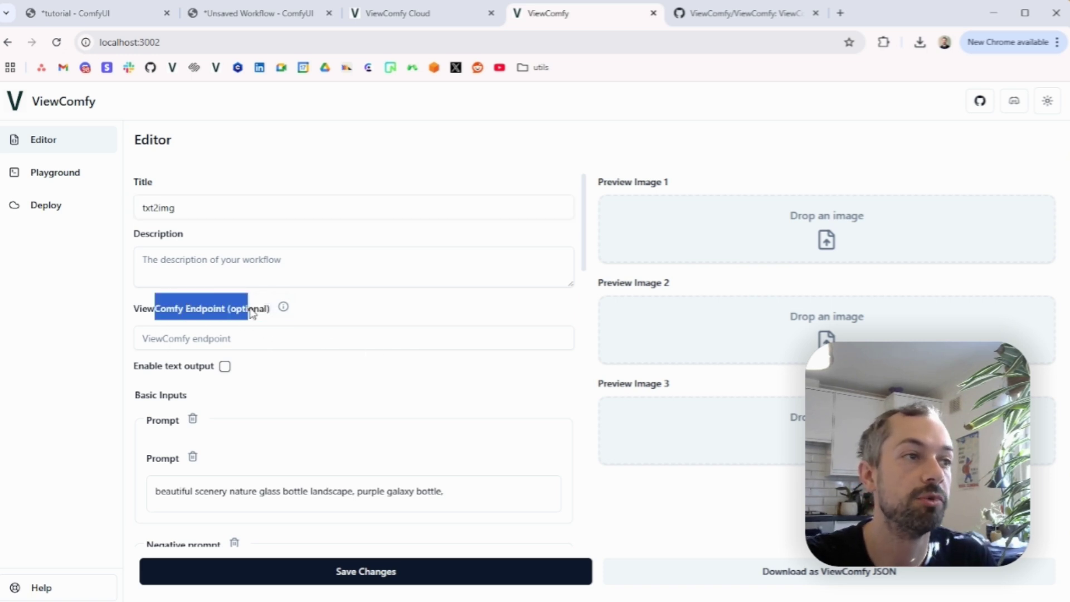
{"action": "left_click", "coordinate": [467, 307]}
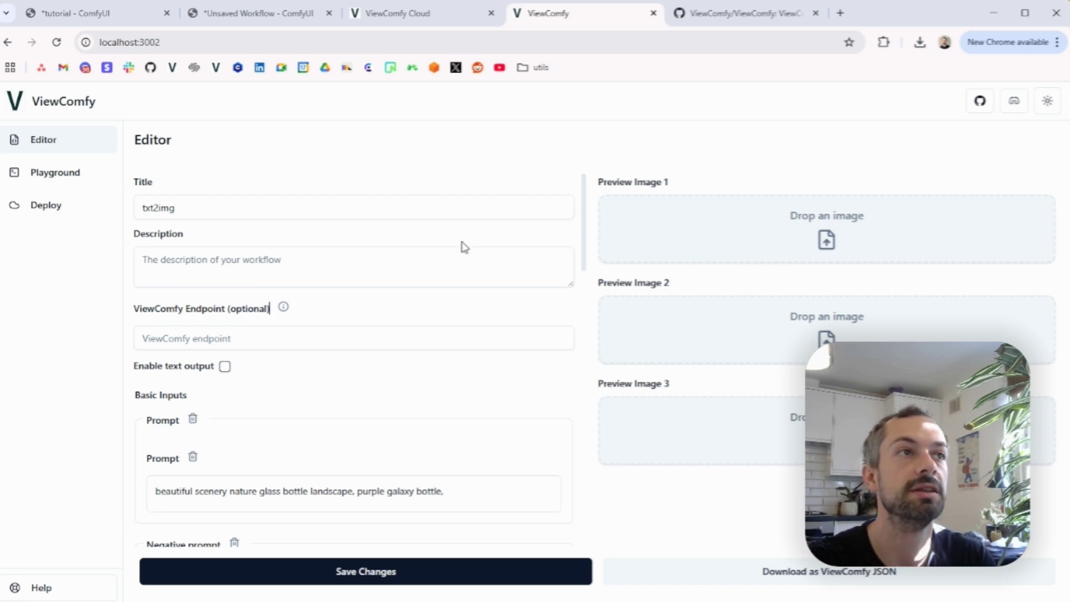
{"action": "left_click", "coordinate": [389, 15]}
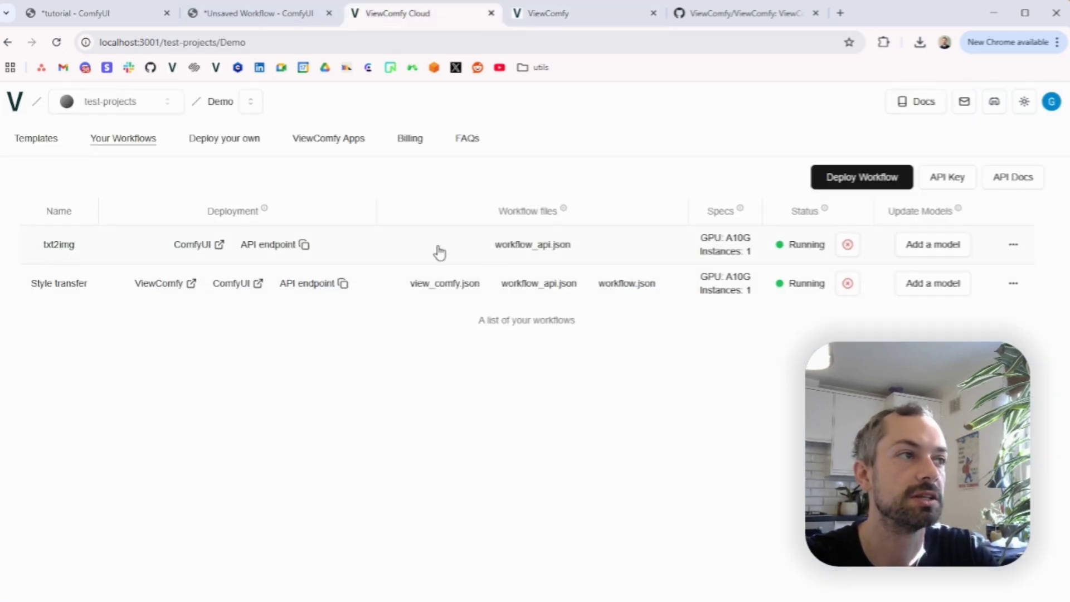
Paste the txt2img deployment's API endpoint into ViewComfy Endpoint and save the workflow.
{"action": "left_click", "coordinate": [290, 251]}
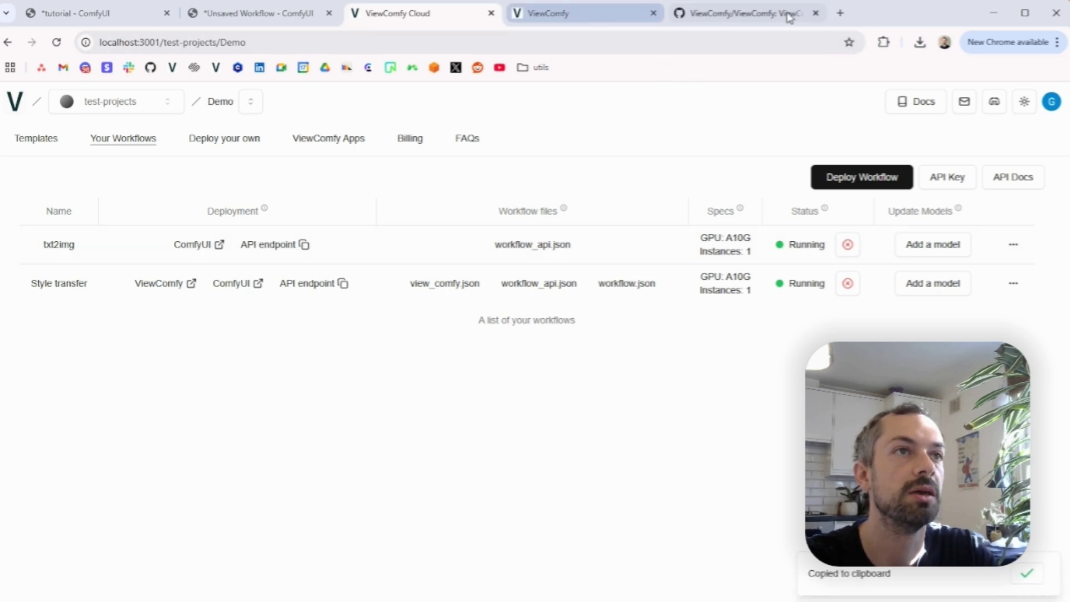
{"action": "left_click", "coordinate": [607, 18]}
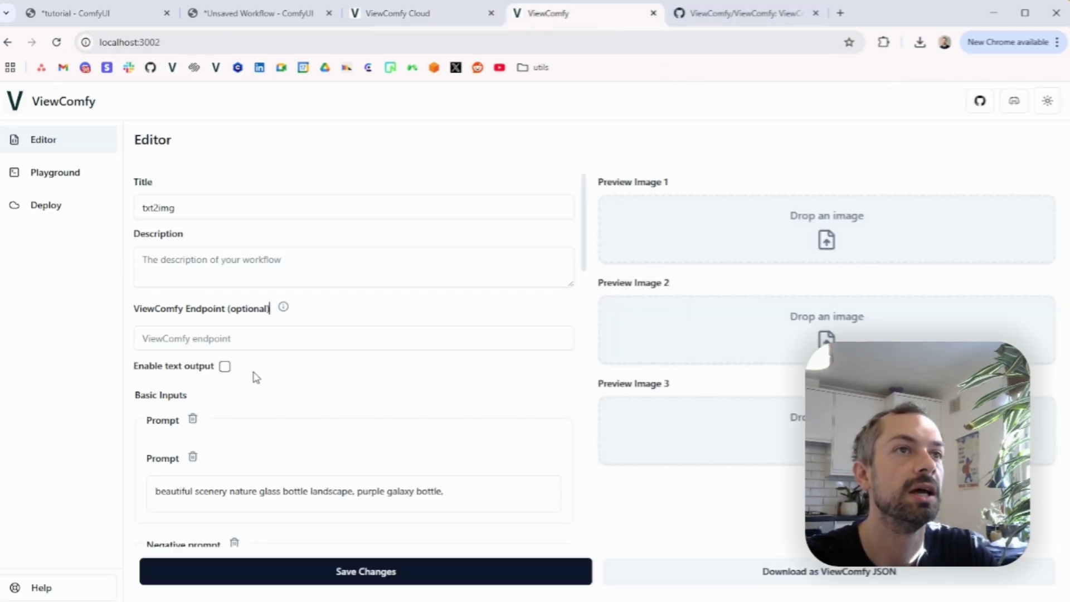
{"action": "left_click", "coordinate": [338, 333]}
{"action": "type", "text": "https://viewcomfy-dev-local--2-16-wubjrj-comfyui-infer.modal.run"}
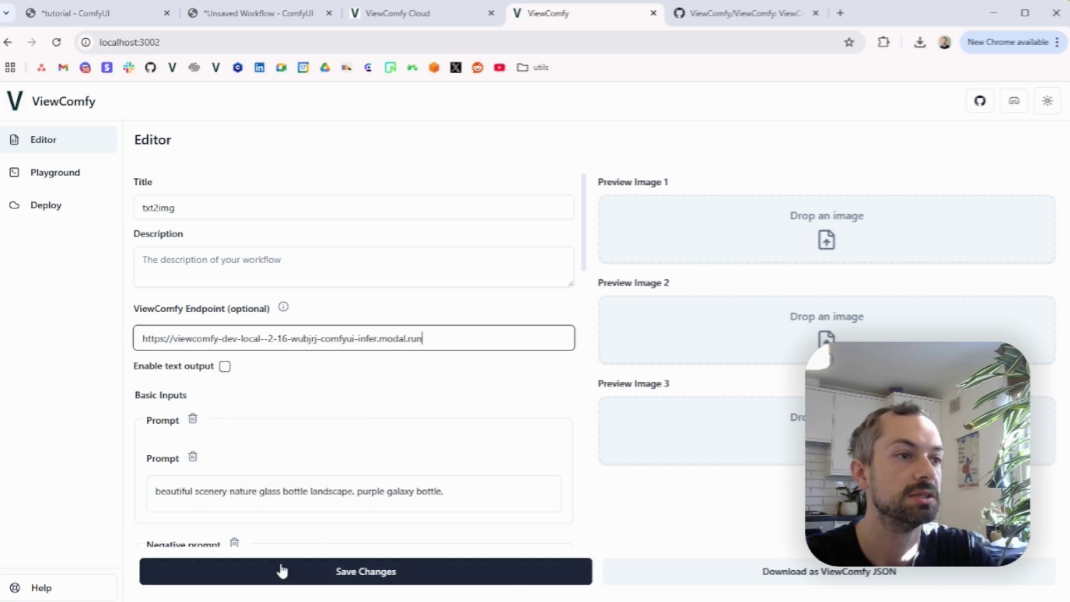
{"action": "left_click", "coordinate": [322, 571]}
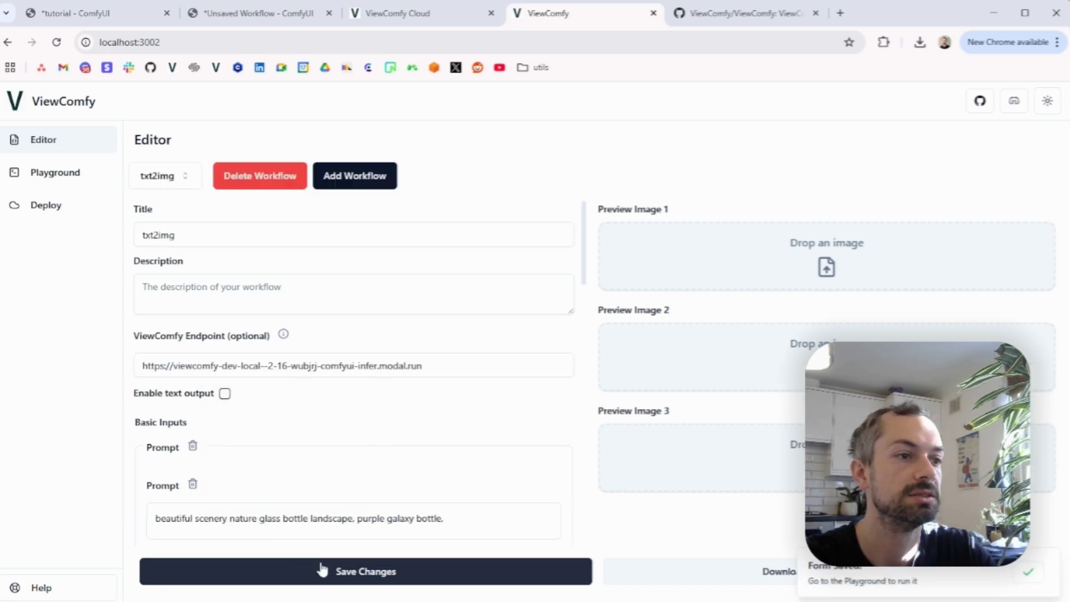
{"action": "left_click", "coordinate": [332, 182]}
Load the style transfer workflow file into the editor and title it 'style transfer'.
{"action": "key", "text": "alt+Tab"}
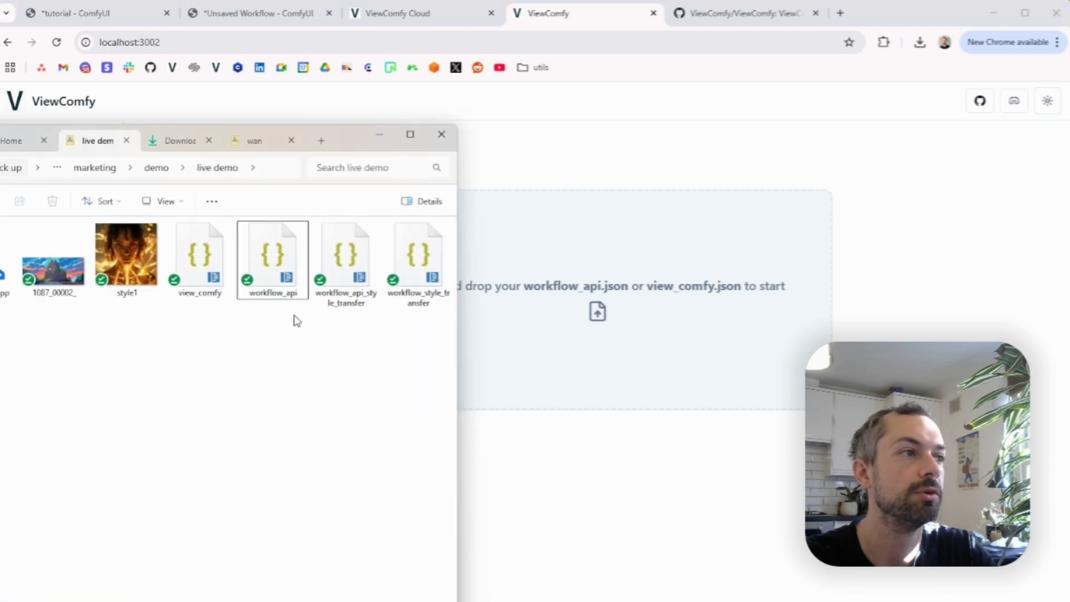
{"action": "left_click_drag", "start_coordinate": [349, 263], "coordinate": [625, 291]}
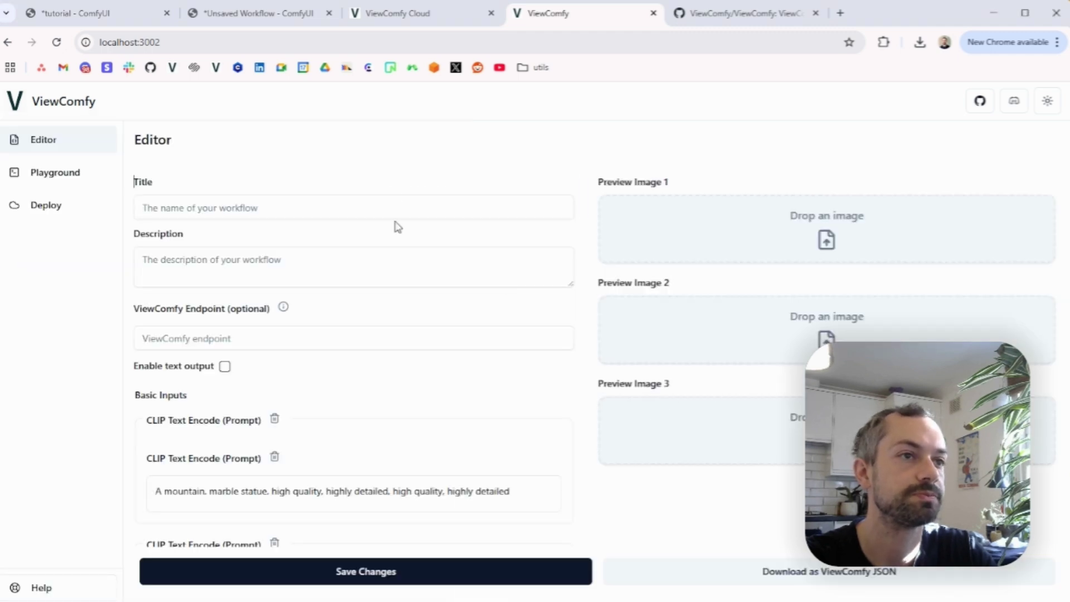
{"action": "left_click", "coordinate": [365, 207]}
{"action": "type", "text": "style transfer"}
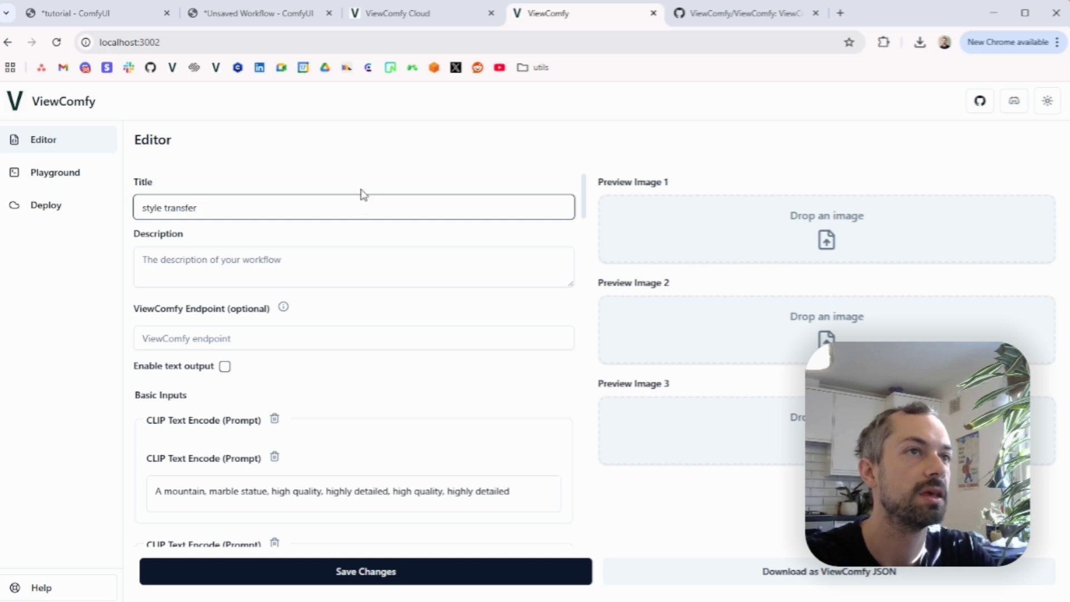
Paste the Style transfer deployment's API endpoint into ViewComfy Endpoint and save the workflow.
{"action": "left_click", "coordinate": [451, 15]}
{"action": "left_click", "coordinate": [342, 285]}
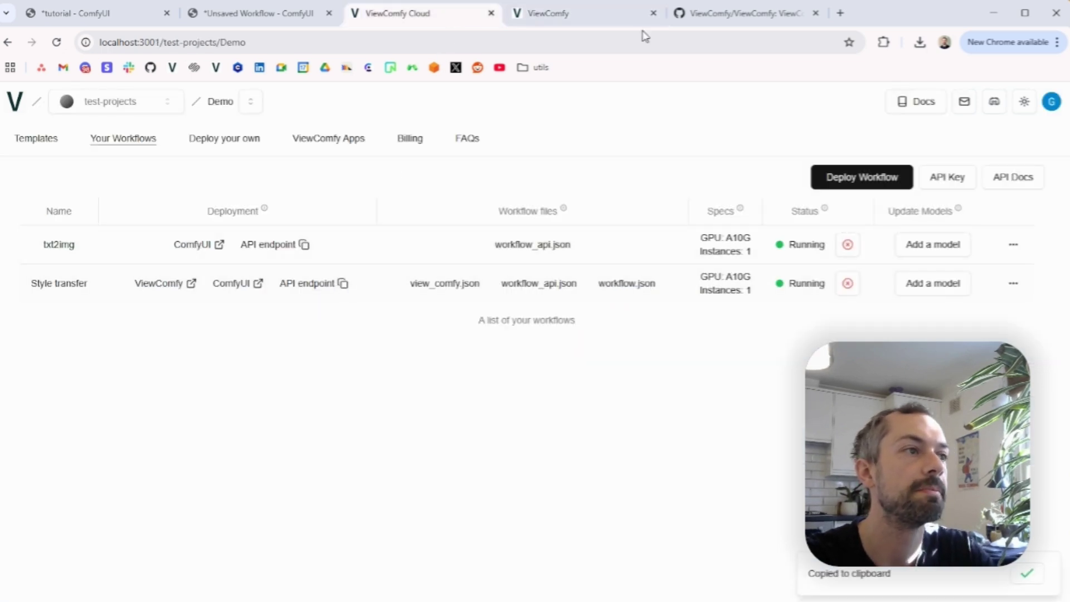
{"action": "left_click", "coordinate": [585, 15]}
{"action": "left_click", "coordinate": [362, 337]}
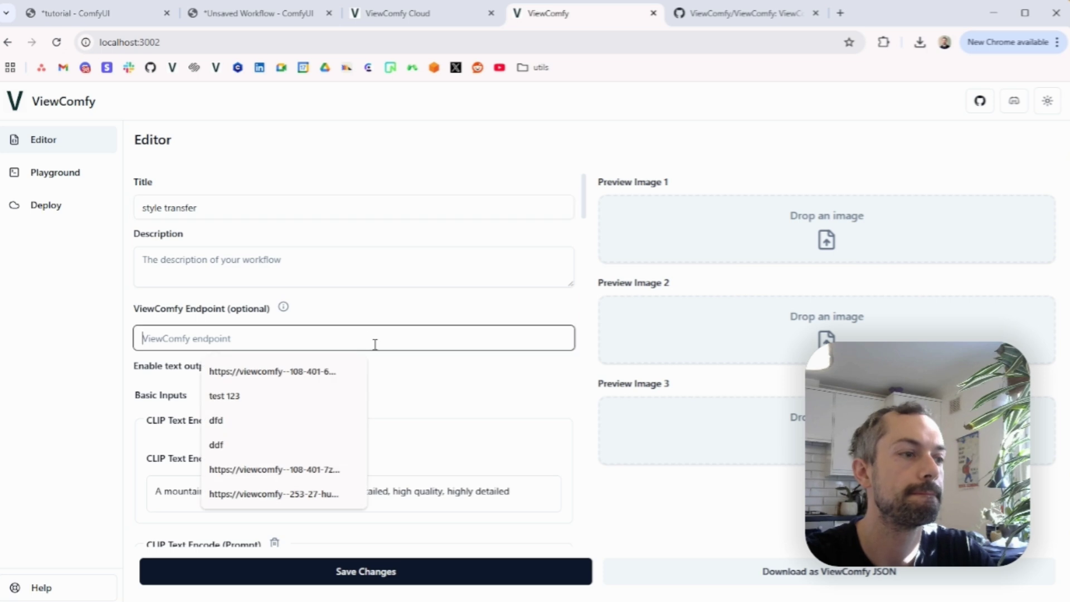
{"action": "key", "text": "ctrl+v"}
{"action": "left_click", "coordinate": [291, 575]}
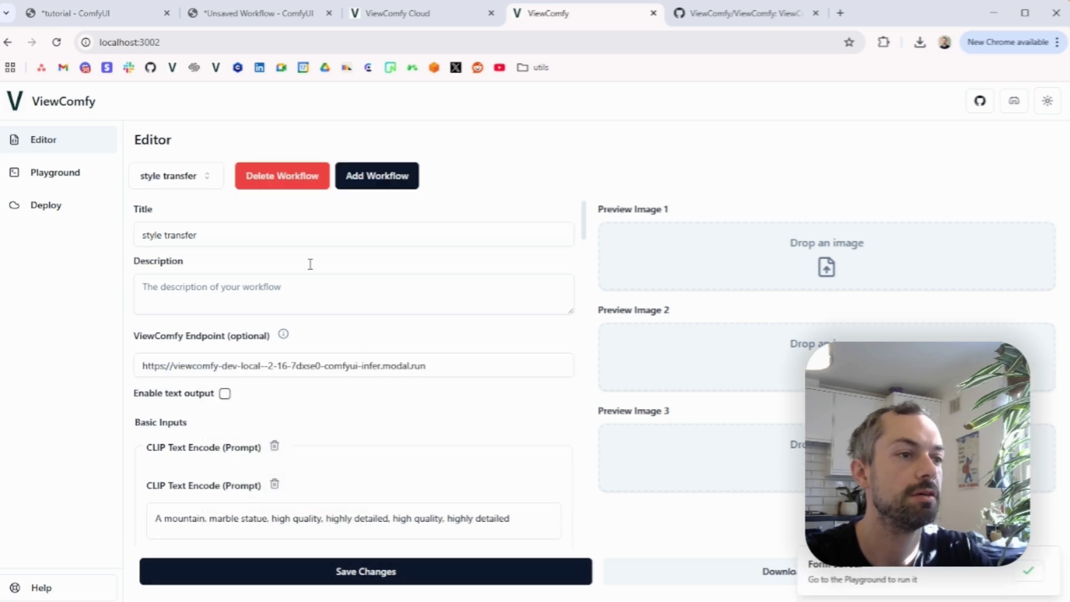
{"action": "left_click", "coordinate": [54, 177]}
{"action": "scroll", "coordinate": [375, 424], "scroll_direction": "down", "scroll_amount": 2}
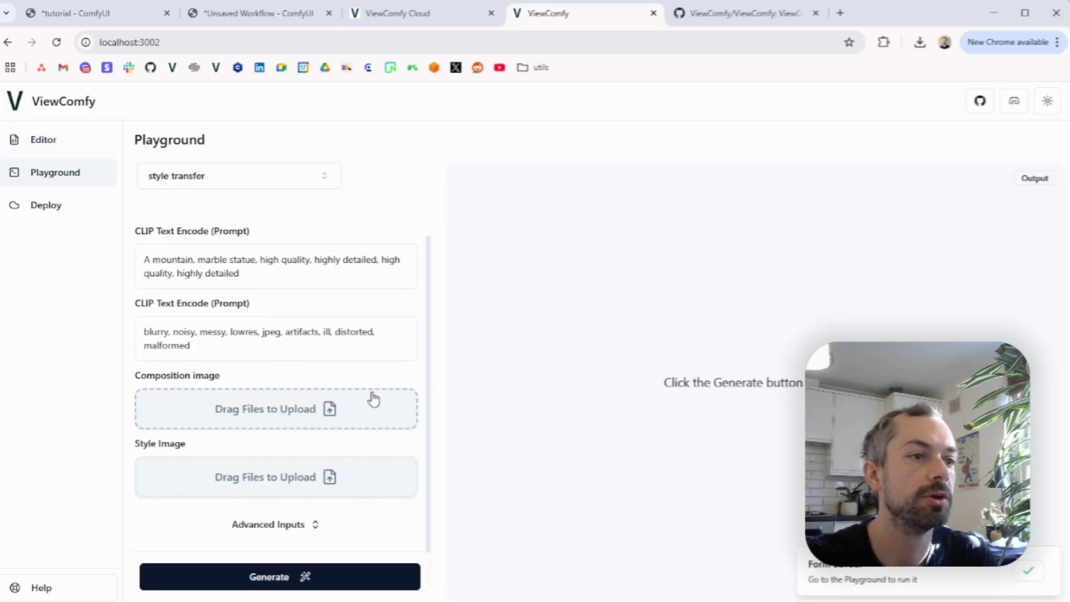
{"action": "scroll", "coordinate": [370, 365], "scroll_direction": "up", "scroll_amount": 2}
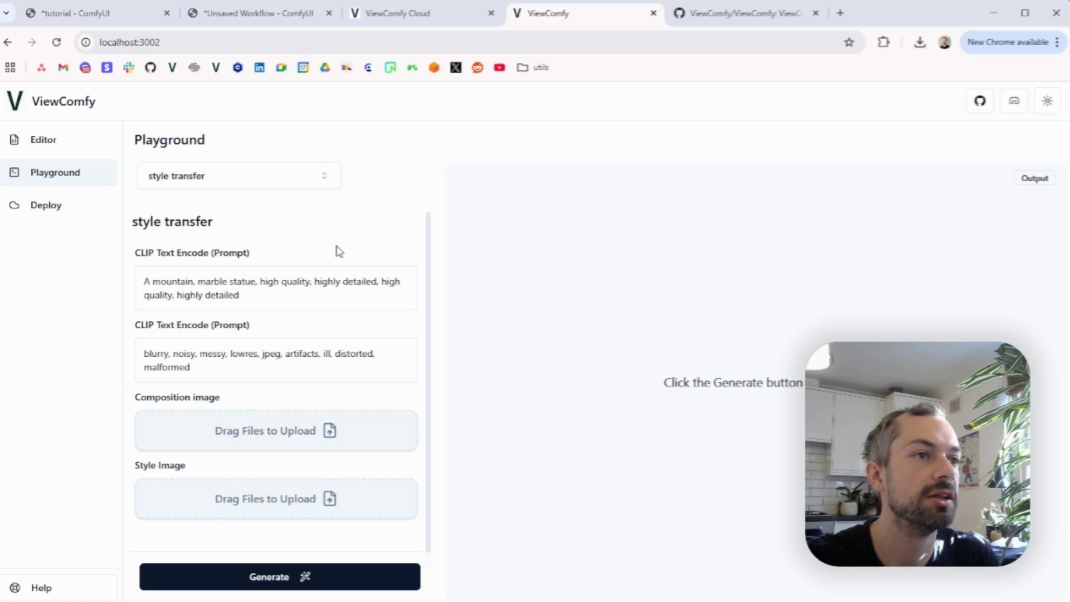
{"action": "left_click", "coordinate": [285, 177]}
{"action": "left_click", "coordinate": [230, 255]}
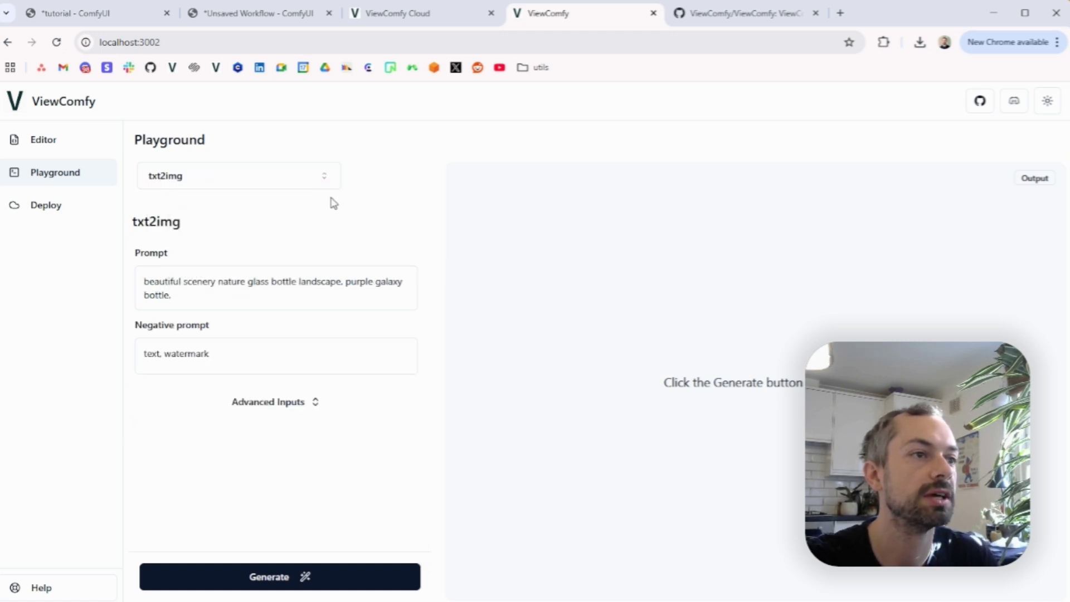
{"action": "left_click", "coordinate": [301, 182]}
{"action": "left_click", "coordinate": [273, 275]}
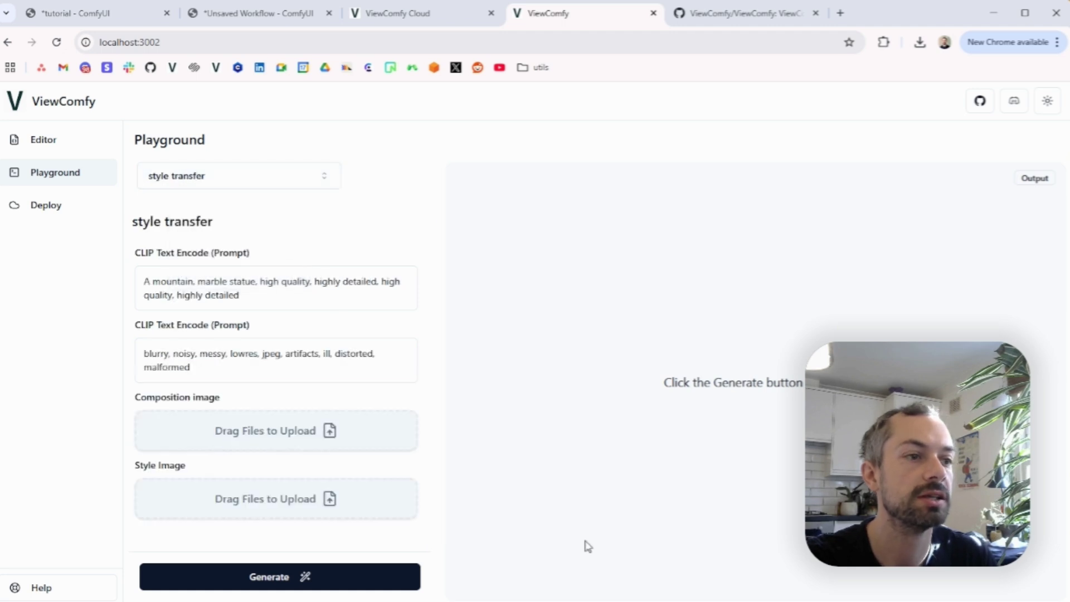
Download the app setup from the workflow editor as a ViewComfy JSON file.
{"action": "left_click", "coordinate": [58, 143]}
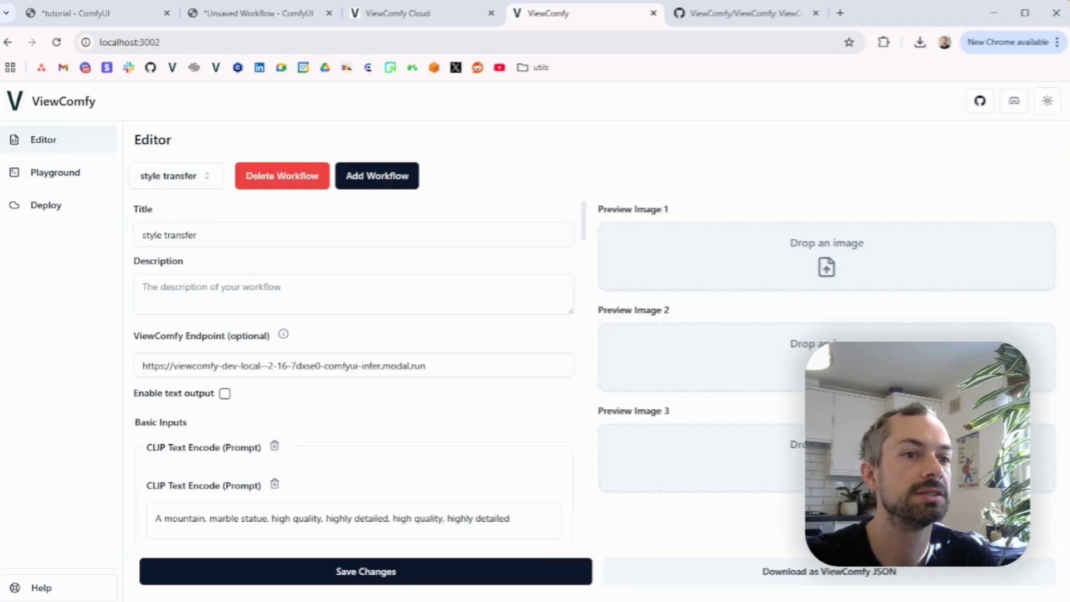
{"action": "left_click", "coordinate": [855, 582]}
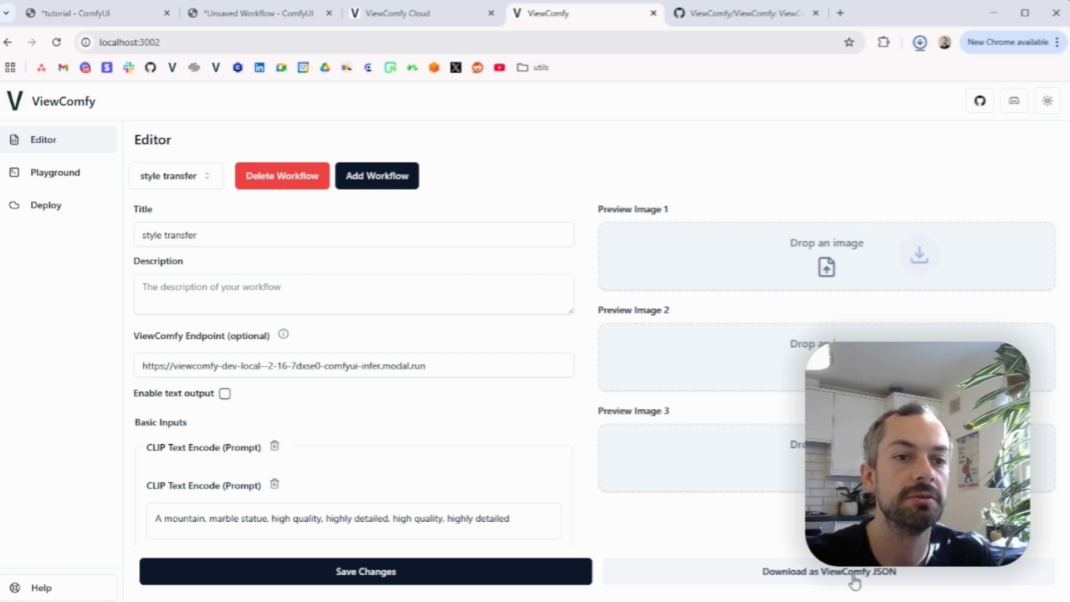
{"action": "left_click", "coordinate": [419, 21]}
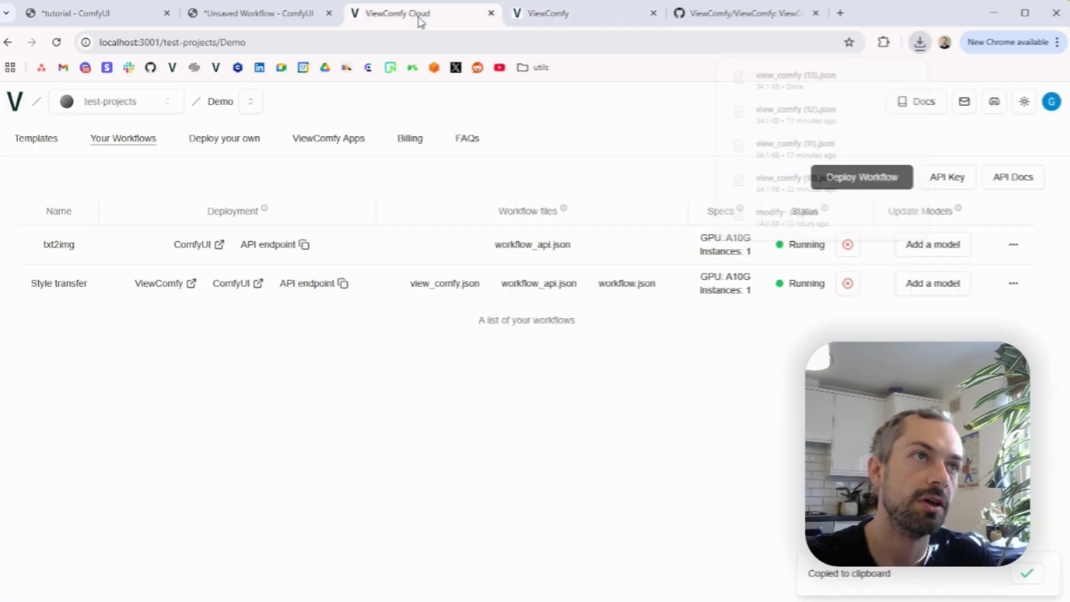
Load view_comfy (12).json from Downloads into the ViewComfy Apps deploy form.
{"action": "left_click", "coordinate": [348, 143]}
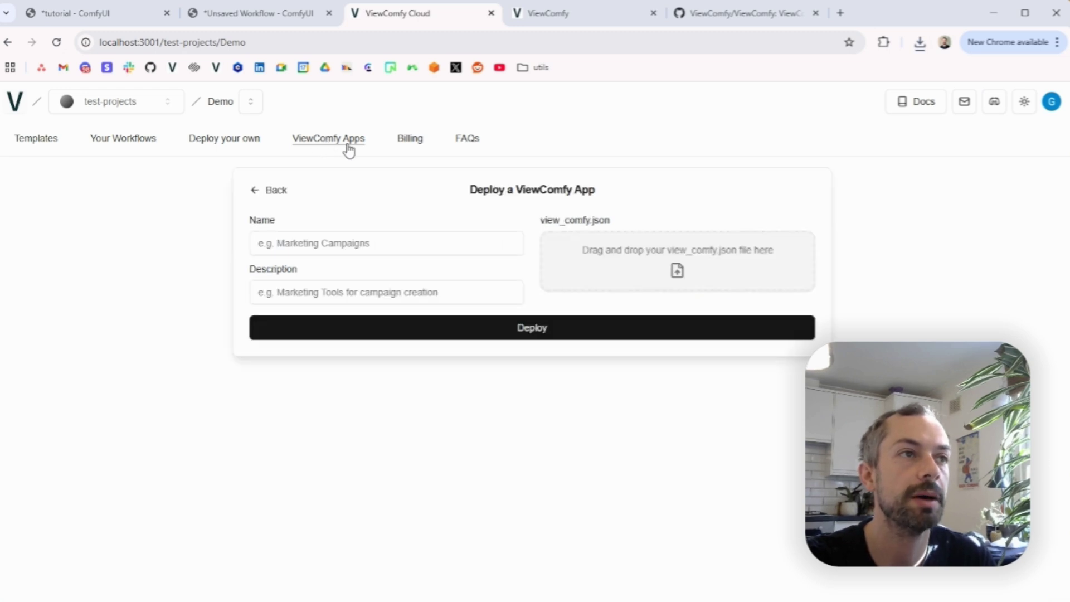
{"action": "key", "text": "alt+Tab"}
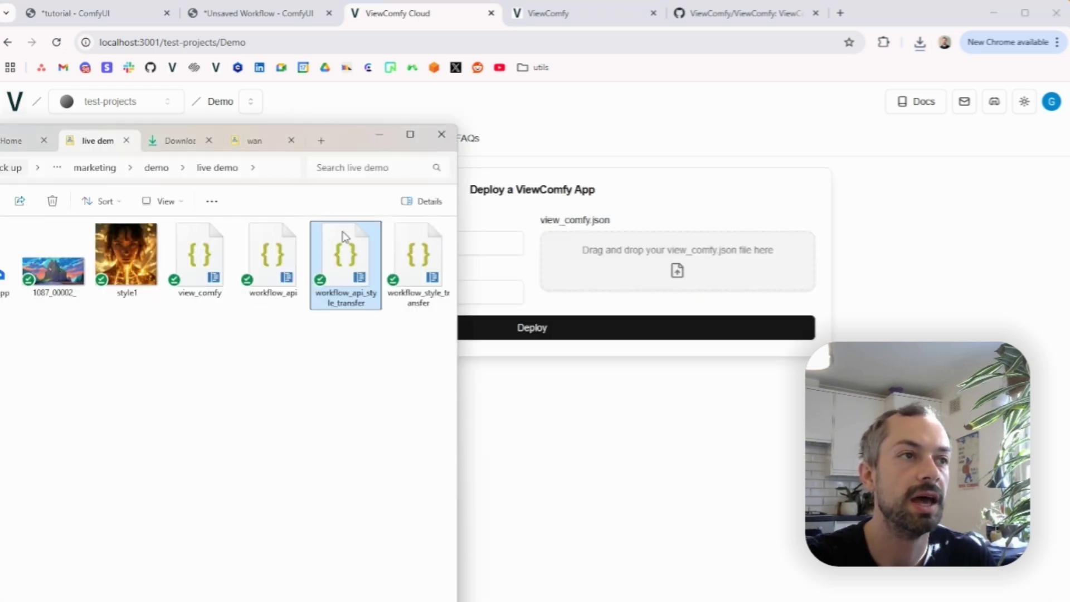
{"action": "key", "text": "ctrl+shift+6"}
{"action": "left_click", "coordinate": [177, 140]}
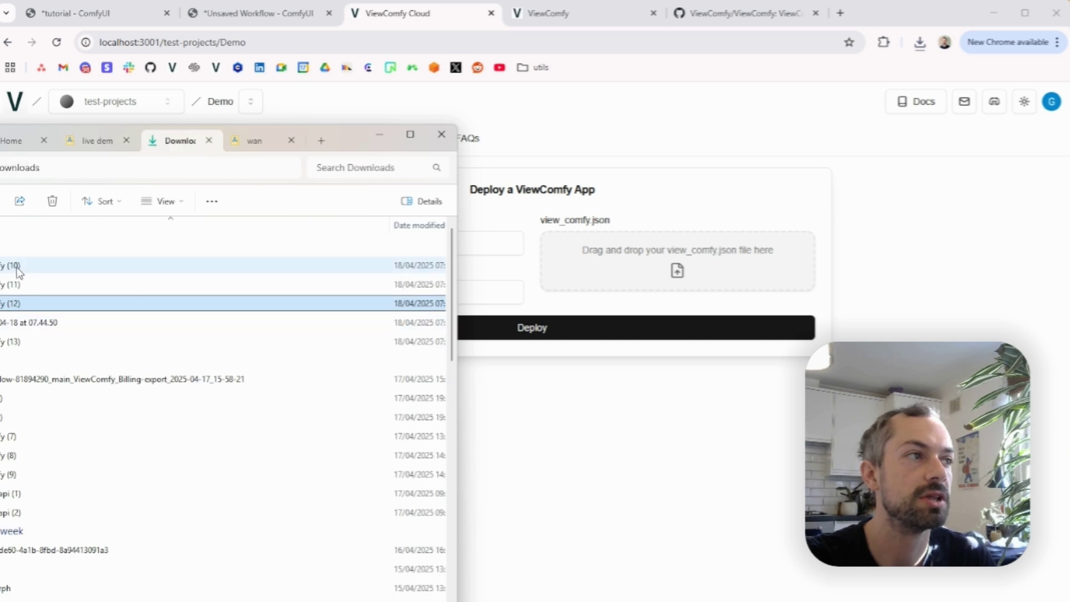
{"action": "left_click_drag", "start_coordinate": [27, 304], "coordinate": [704, 262]}
Name the app 'my app', reuse that name as its description, and deploy it.
{"action": "left_click", "coordinate": [389, 242]}
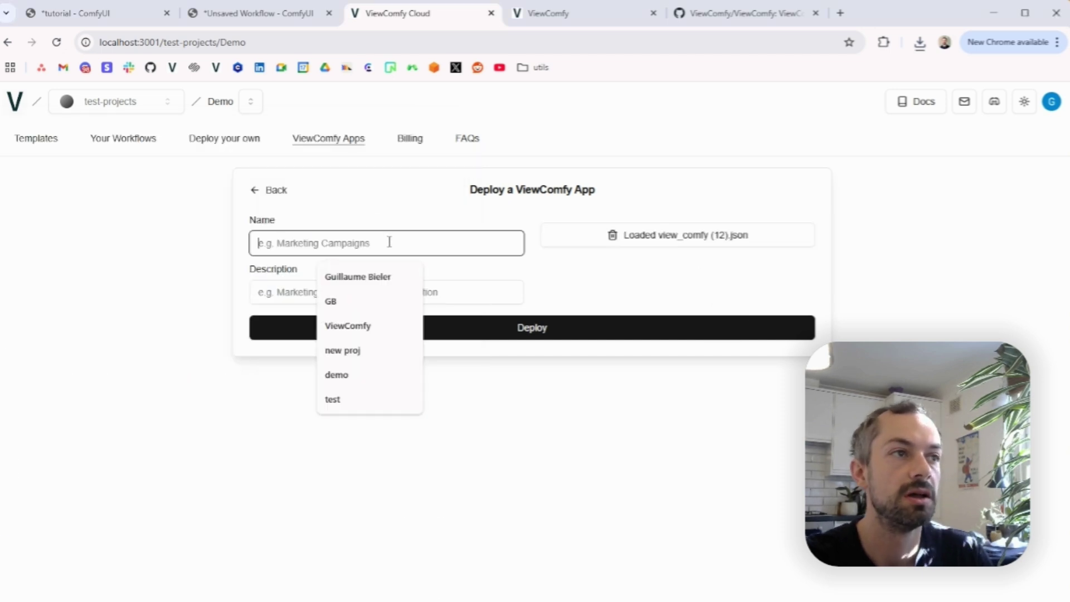
{"action": "type", "text": "my app"}
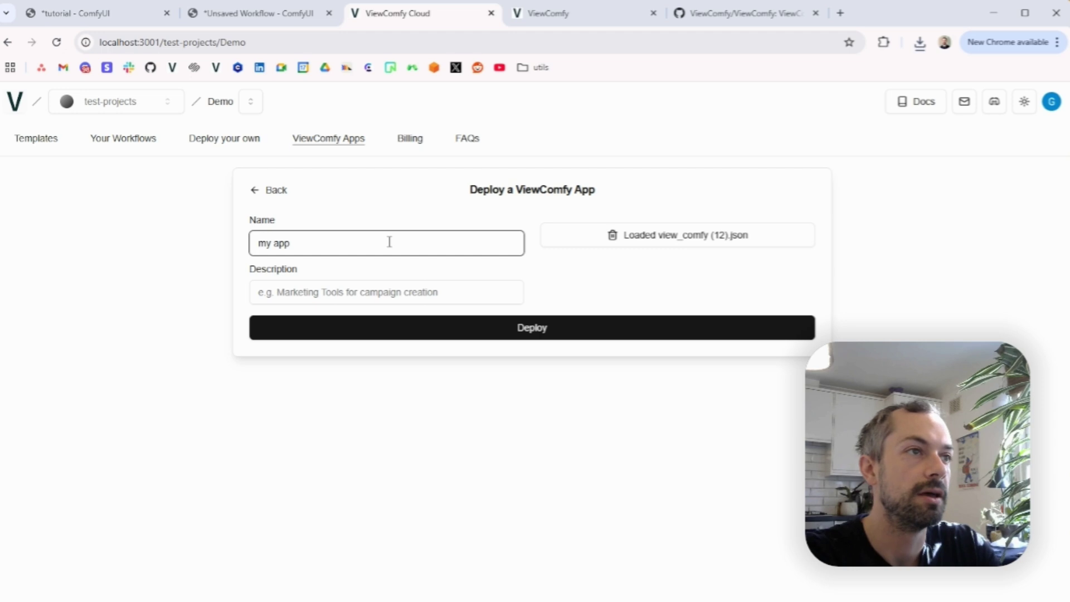
{"action": "triple_click", "coordinate": [370, 246]}
{"action": "key", "text": "ctrl+c"}
{"action": "left_click", "coordinate": [399, 291]}
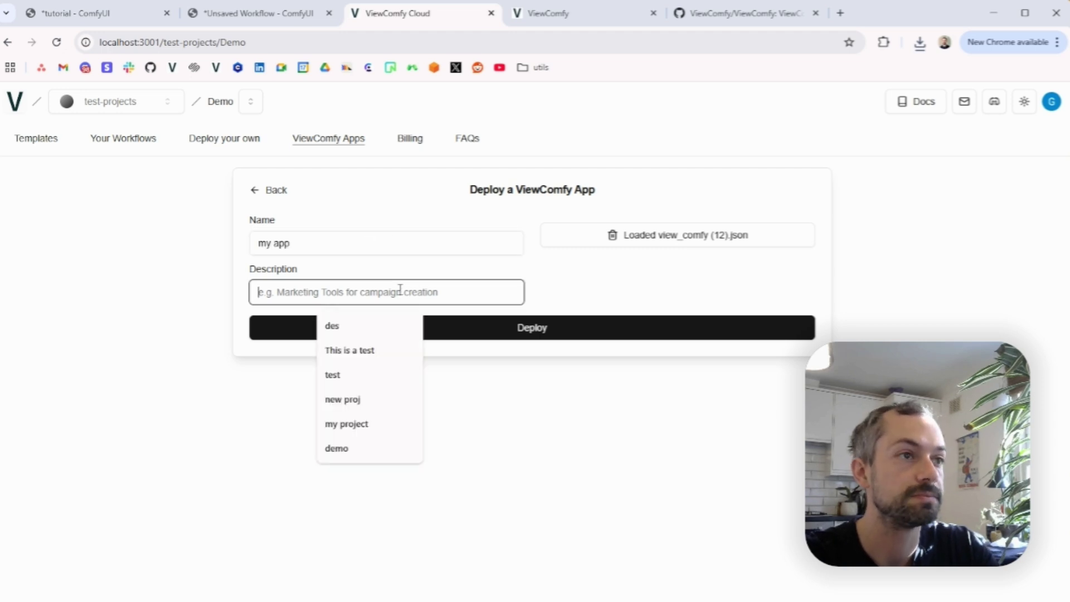
{"action": "key", "text": "ctrl+v"}
{"action": "left_click", "coordinate": [605, 339]}
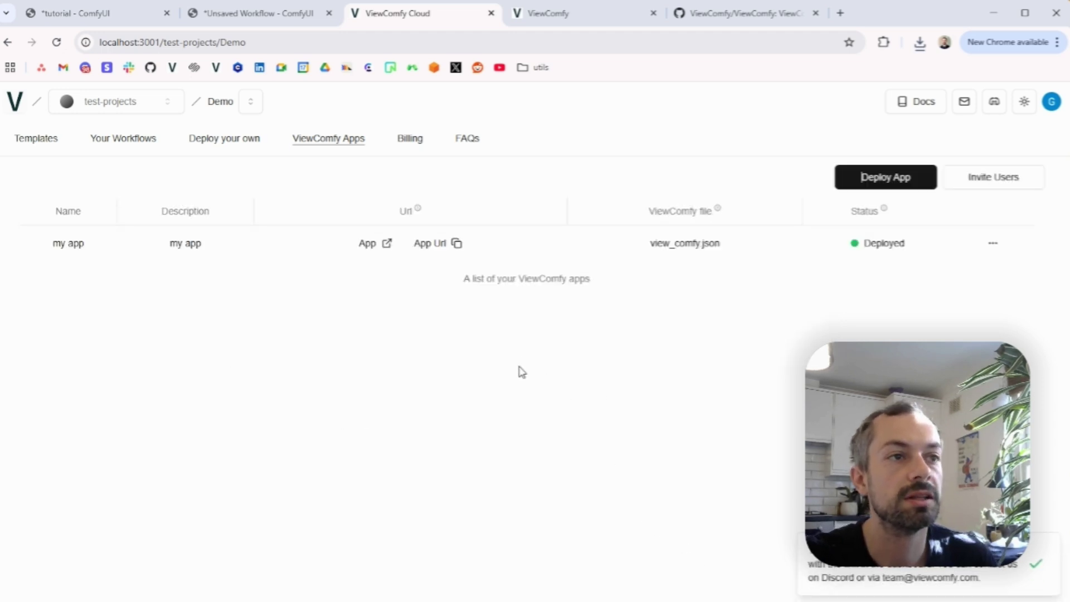
Open the deployed app, reselect the txt2img workflow, and generate the purple galaxy bottle image.
{"action": "left_click", "coordinate": [368, 244]}
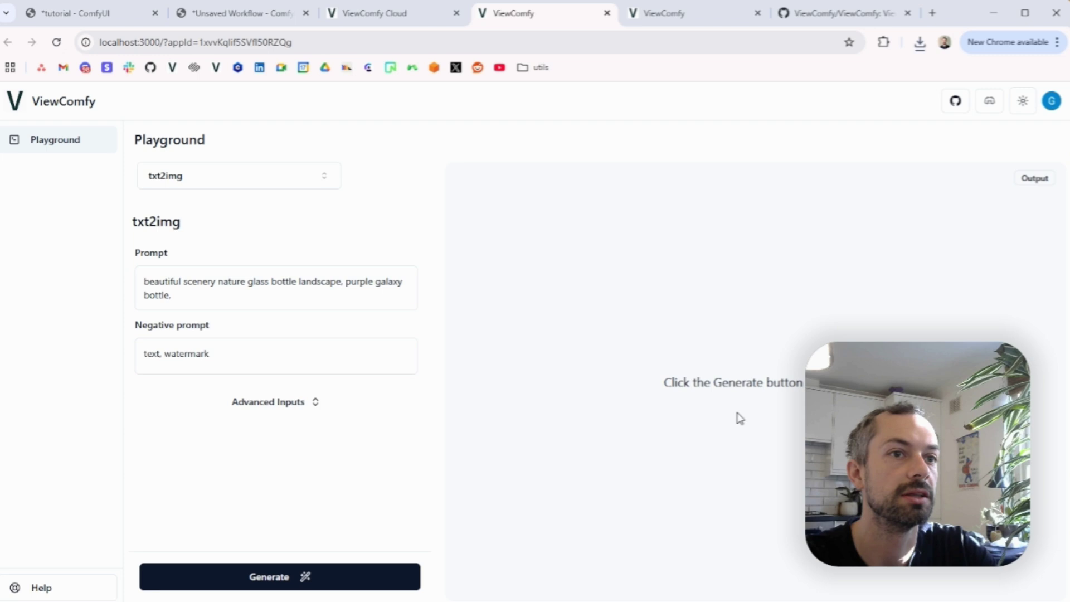
{"action": "left_click", "coordinate": [277, 170]}
{"action": "left_click", "coordinate": [249, 288]}
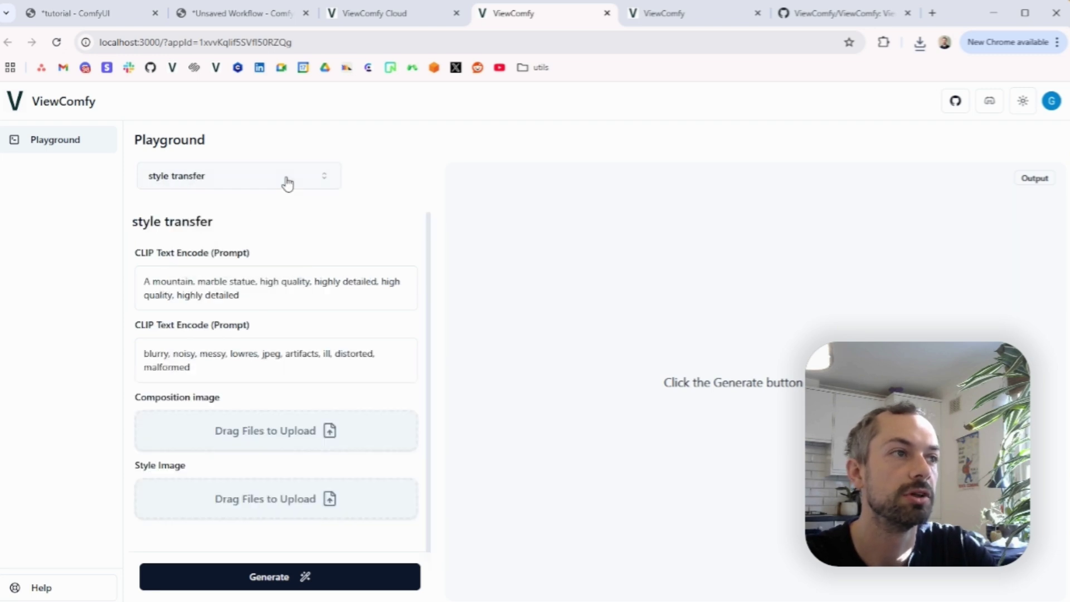
{"action": "left_click", "coordinate": [288, 184]}
{"action": "left_click", "coordinate": [262, 259]}
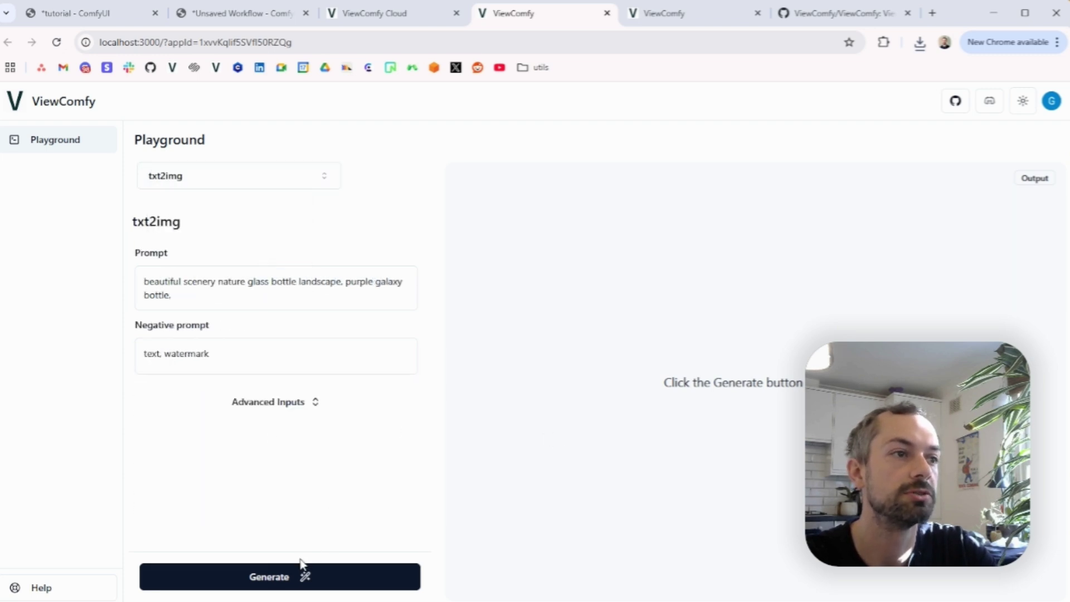
{"action": "left_click", "coordinate": [314, 583]}
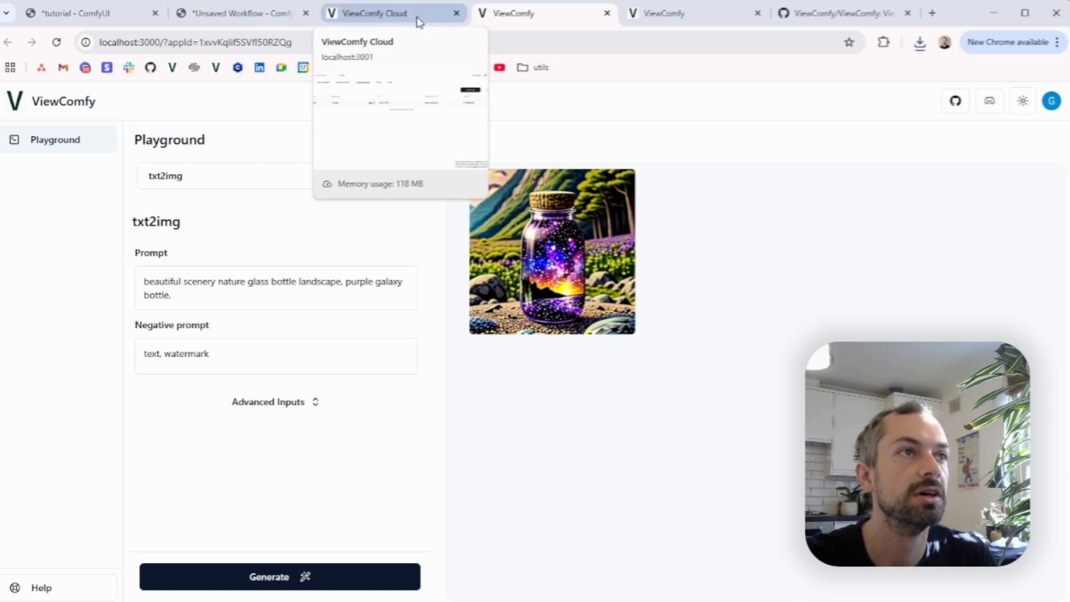
Move between the generated image and the ViewComfy Cloud apps page, ending on 'my app' listed Deployed.
{"action": "left_click", "coordinate": [416, 17]}
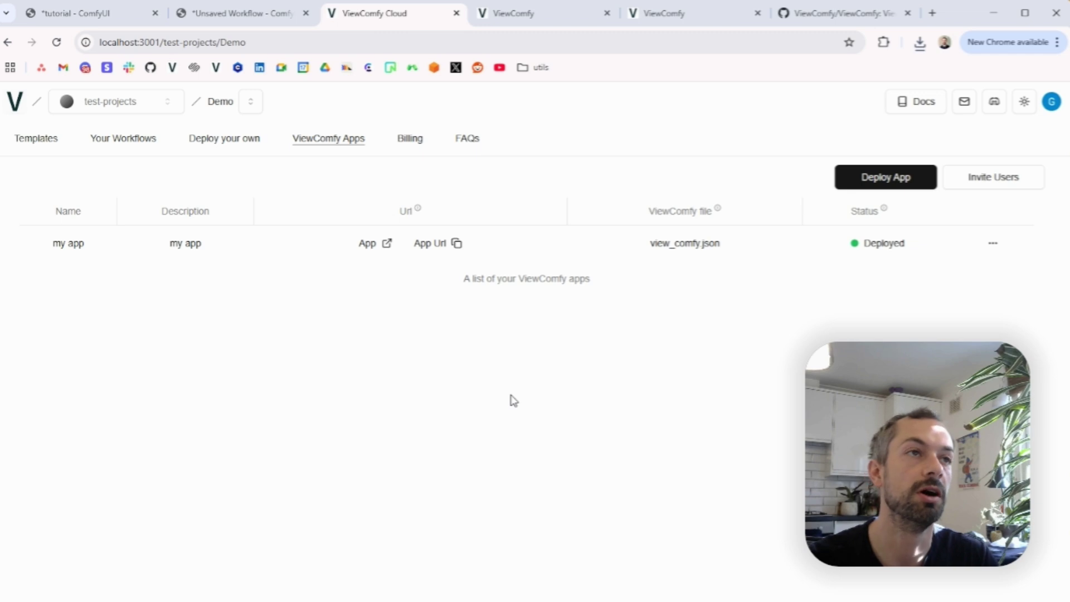
{"action": "left_click", "coordinate": [504, 16]}
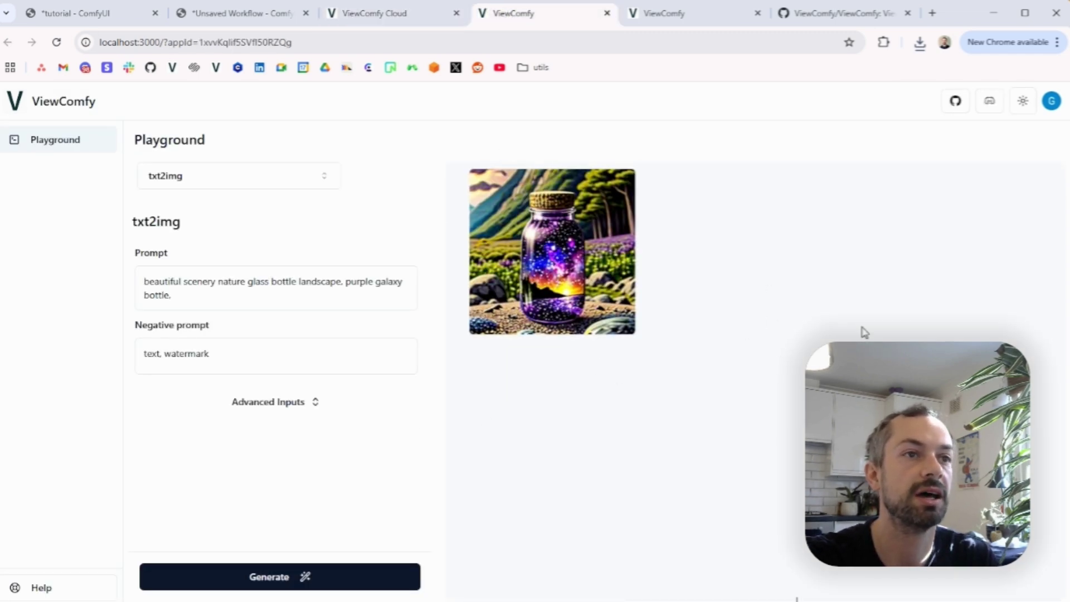
{"action": "left_click", "coordinate": [394, 13]}
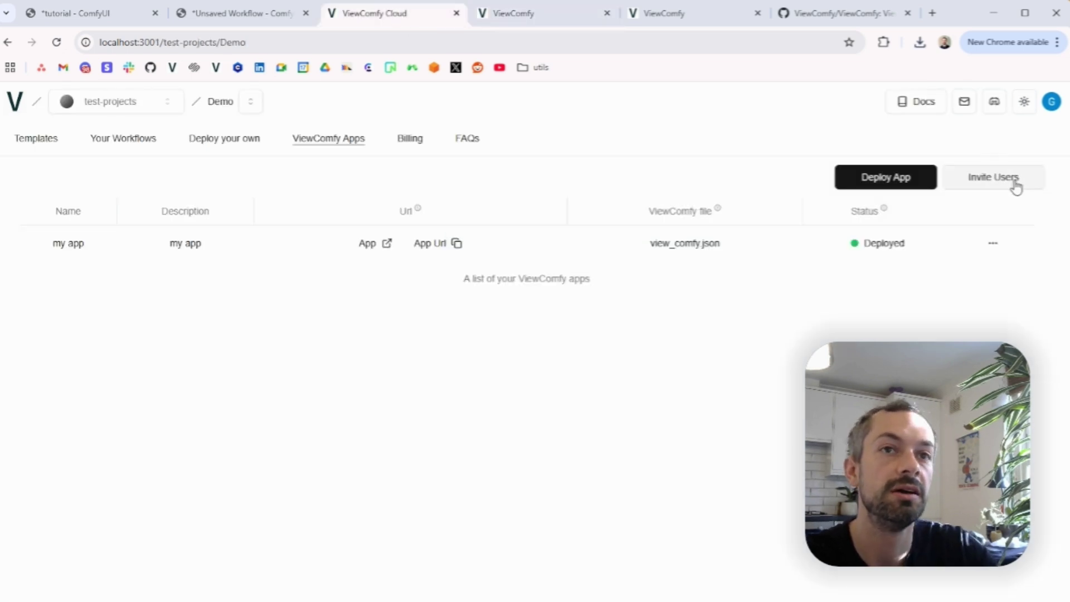
Invite a user to 'my app' by filling in their e-mail address and sending the invitation.
{"action": "left_click", "coordinate": [1016, 186]}
{"action": "left_click", "coordinate": [582, 350]}
{"action": "left_click", "coordinate": [612, 396]}
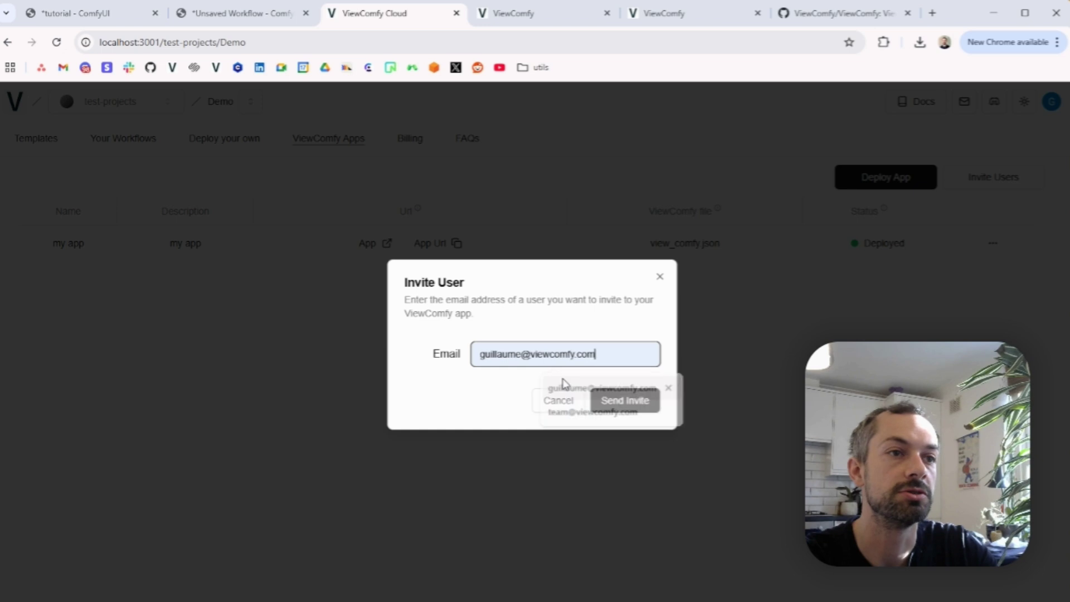
{"action": "left_click", "coordinate": [636, 411]}
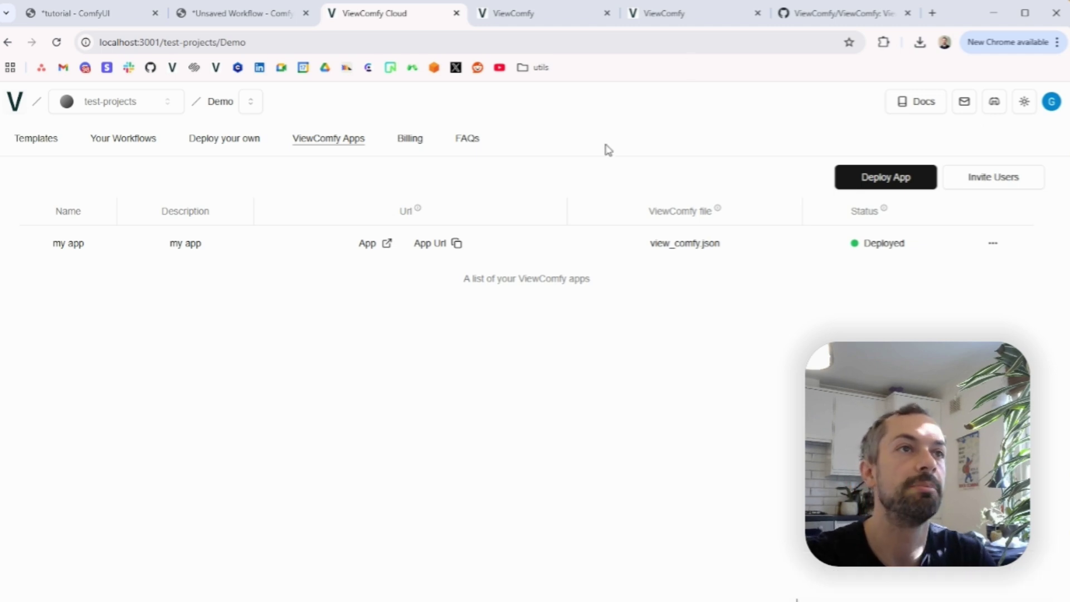
{"action": "left_click", "coordinate": [402, 4]}
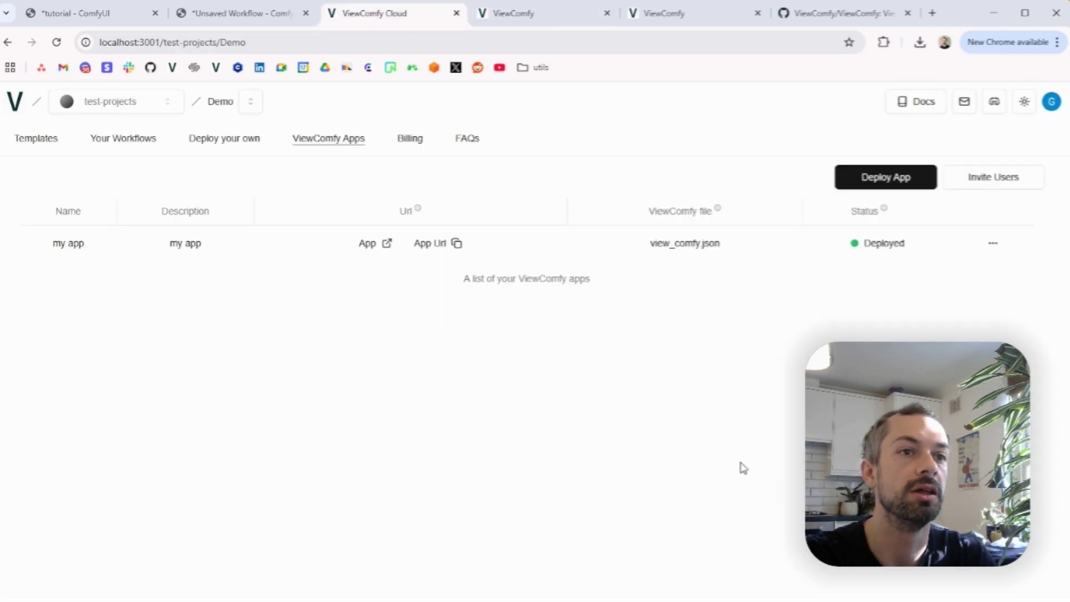